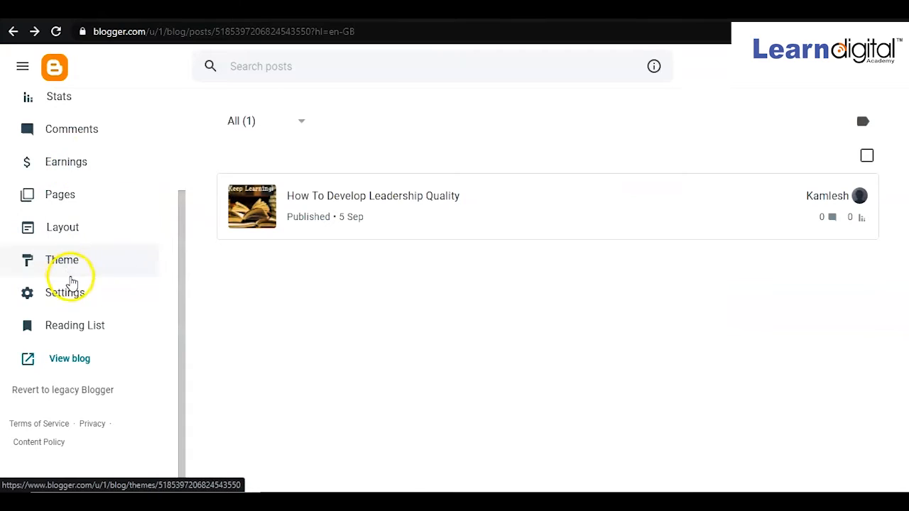
Open the blog's theme gallery and look through the Contempo, Soho, Emporio and Notable themes
click(69, 269)
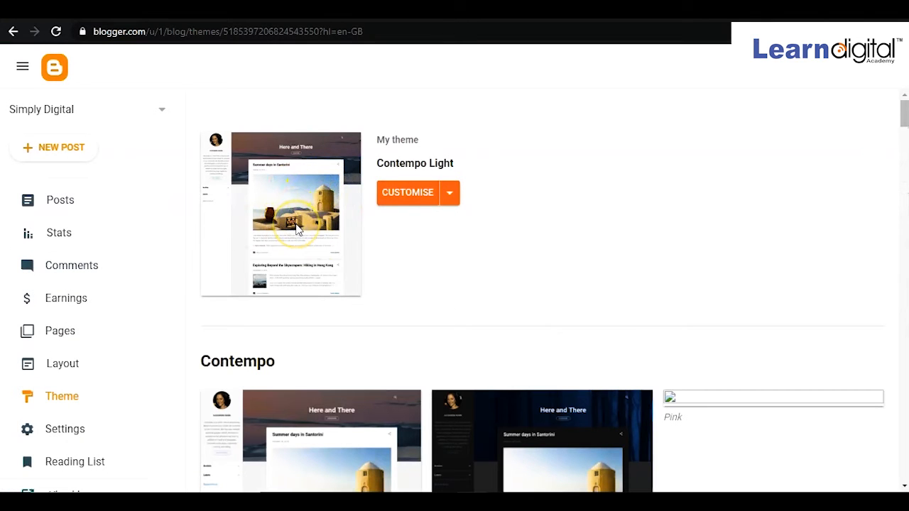
scroll(297, 228, down, 2)
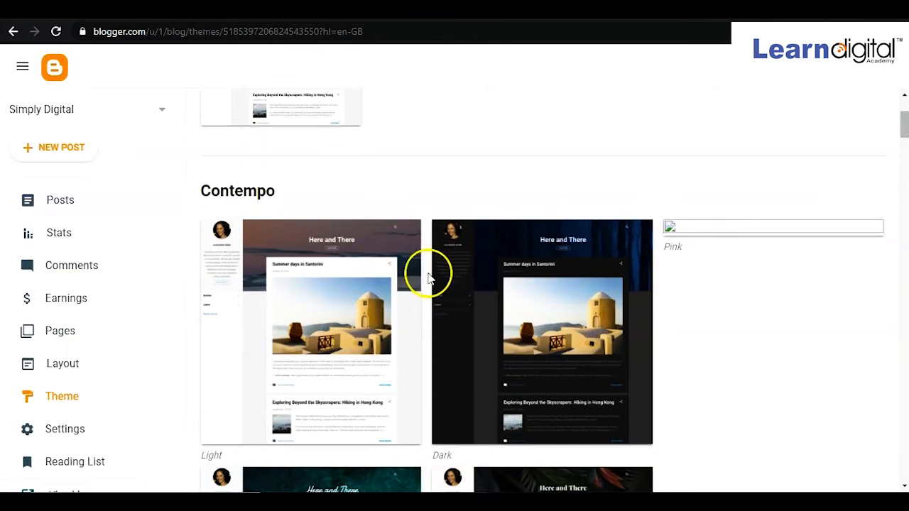
scroll(435, 283, down, 2)
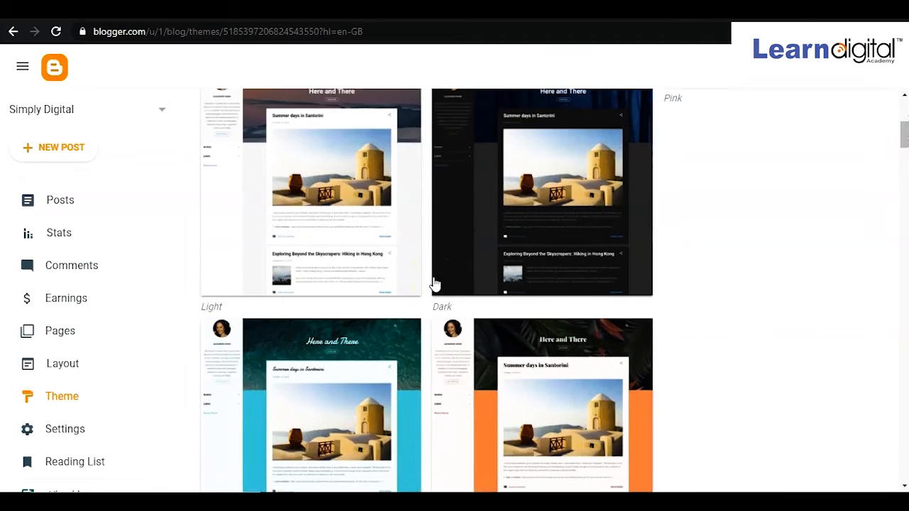
scroll(442, 280, down, 2)
scroll(540, 339, down, 4)
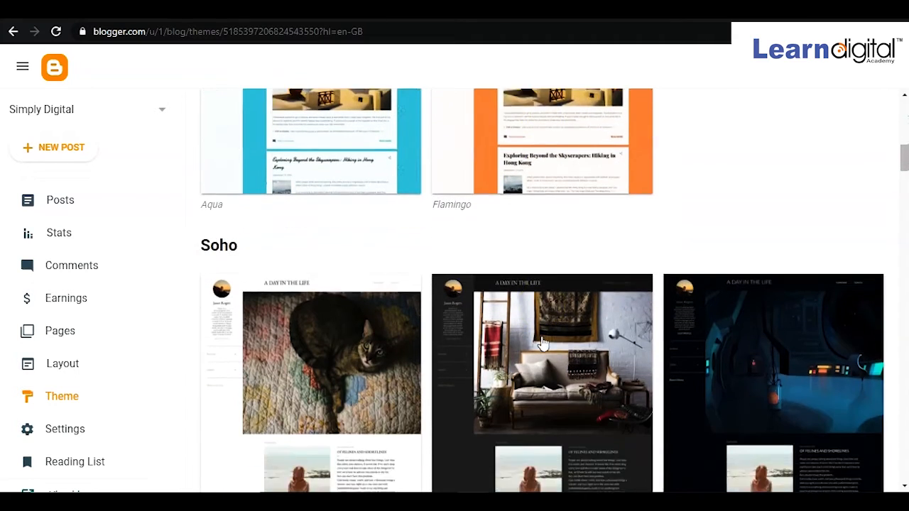
scroll(543, 344, down, 1)
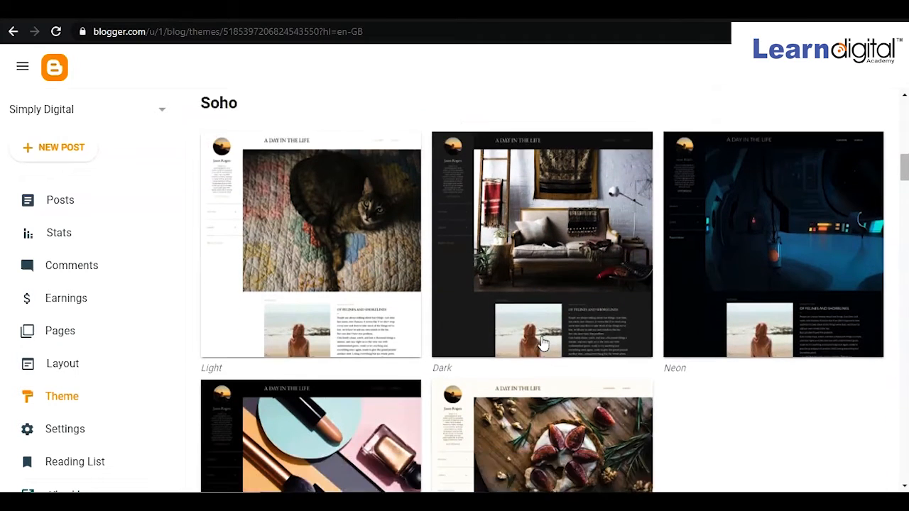
scroll(543, 343, down, 6)
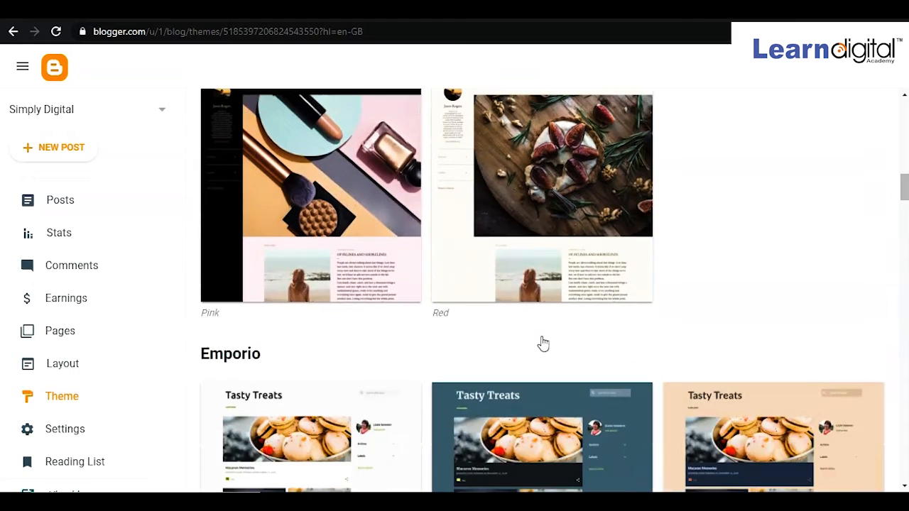
scroll(543, 343, up, 3)
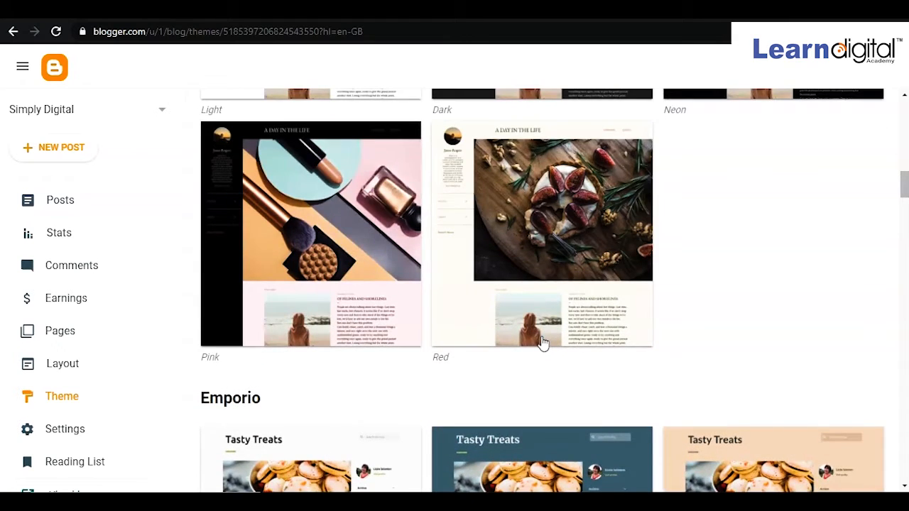
scroll(543, 343, down, 3)
scroll(543, 343, down, 5)
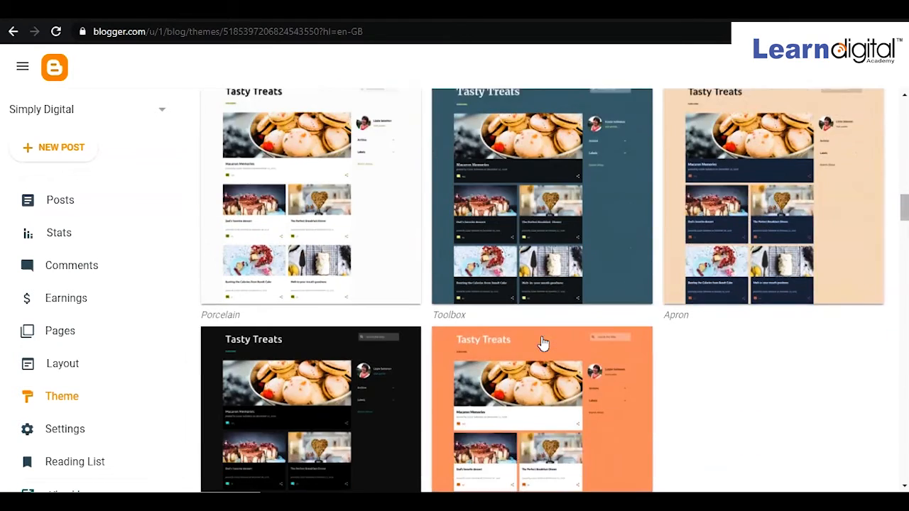
scroll(542, 343, down, 2)
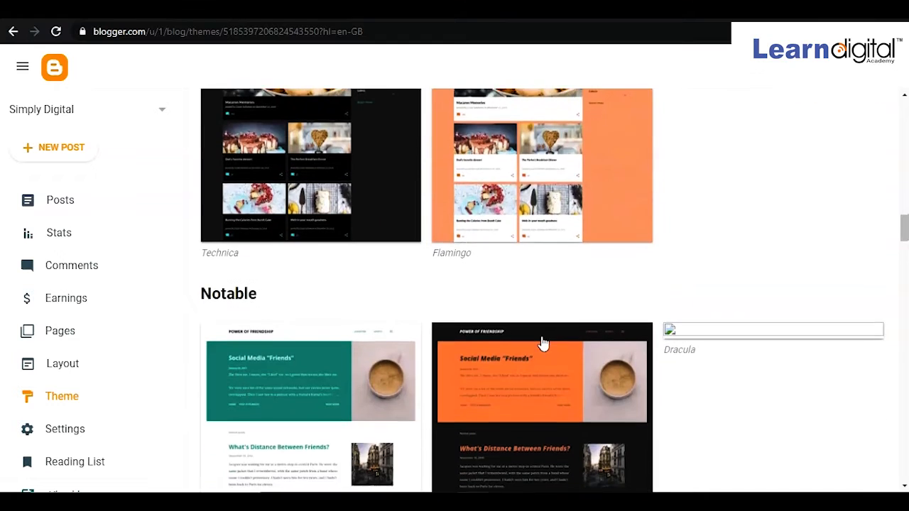
scroll(545, 345, down, 3)
Select the Light variant of the Notable theme and apply it to the blog
click(485, 298)
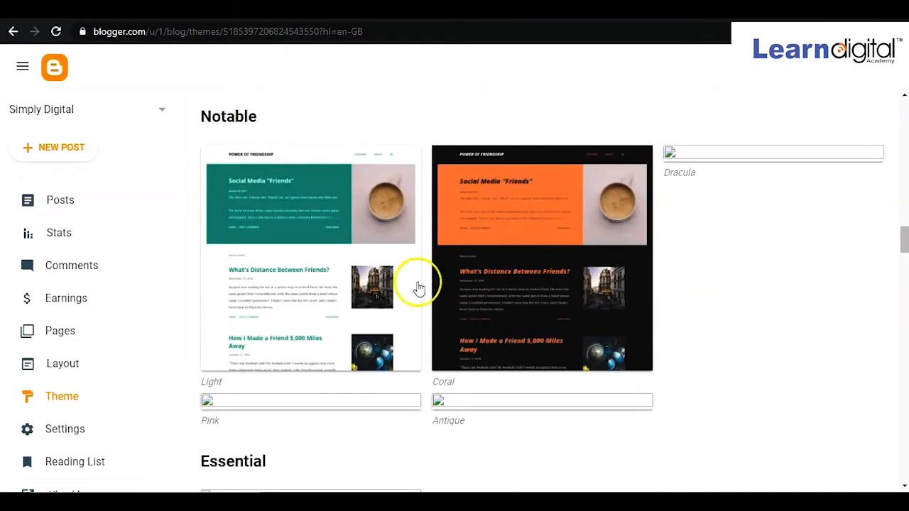
click(308, 275)
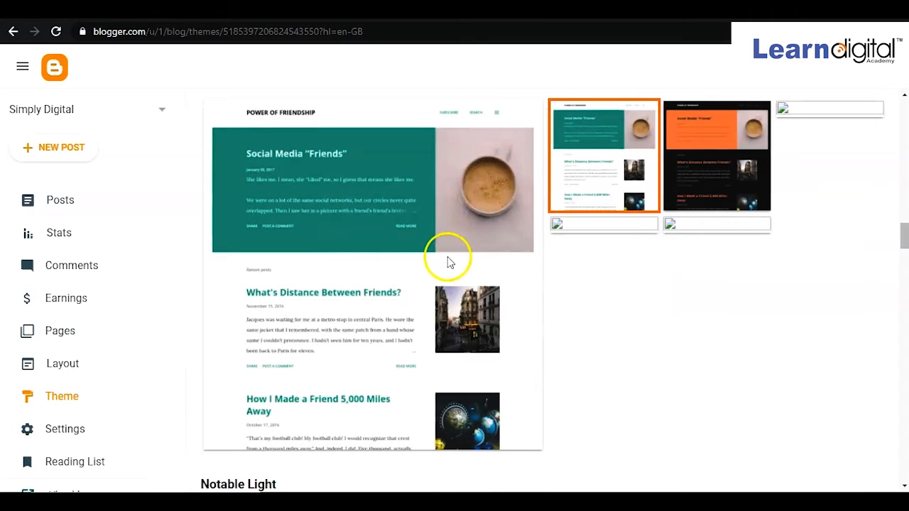
scroll(585, 328, down, 3)
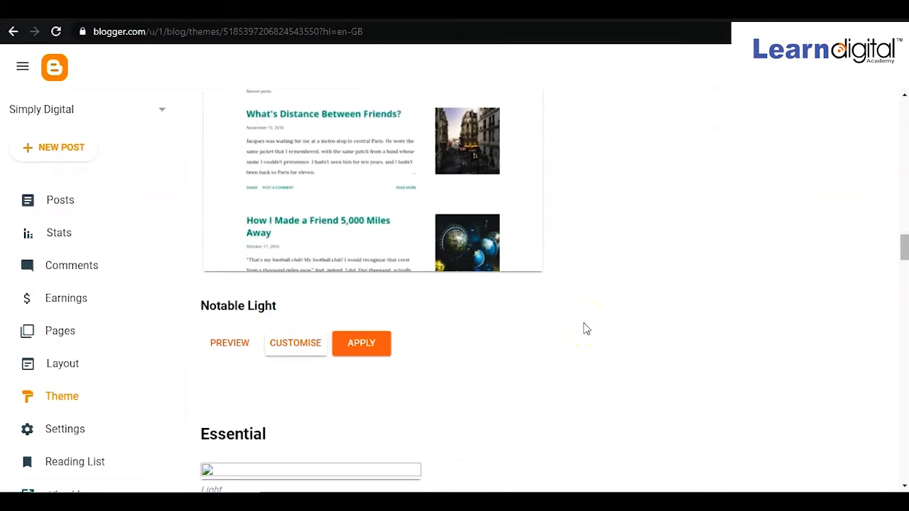
scroll(525, 327, down, 1)
click(361, 302)
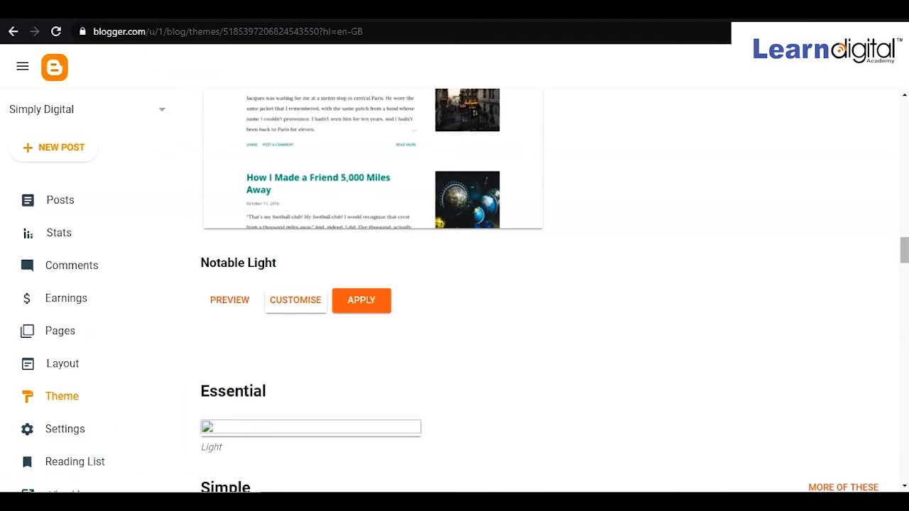
Switch to the live Simply Digital blog, reload it and examine the home page's look from header to footer
click(220, 10)
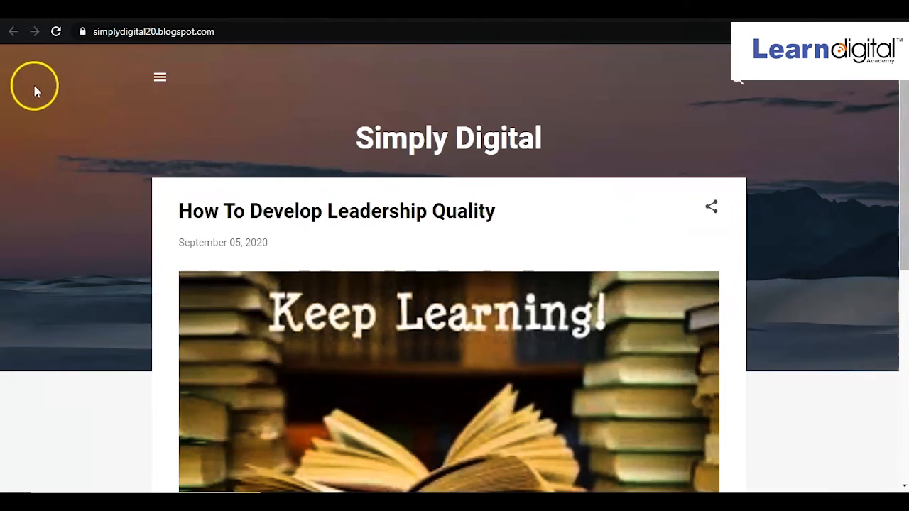
click(57, 32)
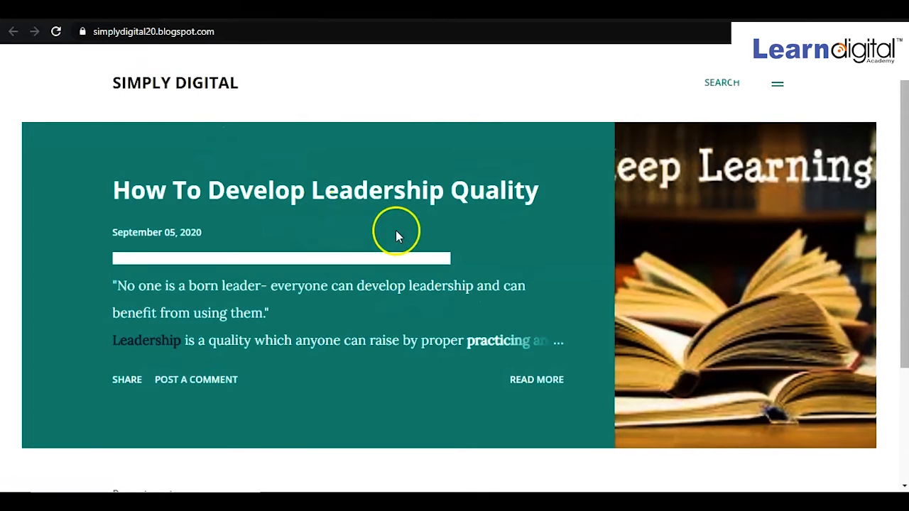
scroll(408, 291, down, 2)
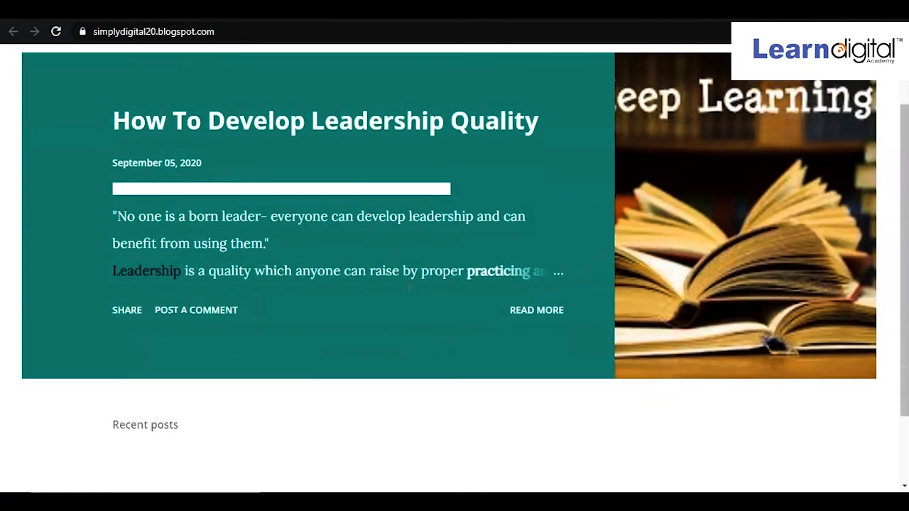
scroll(408, 291, up, 2)
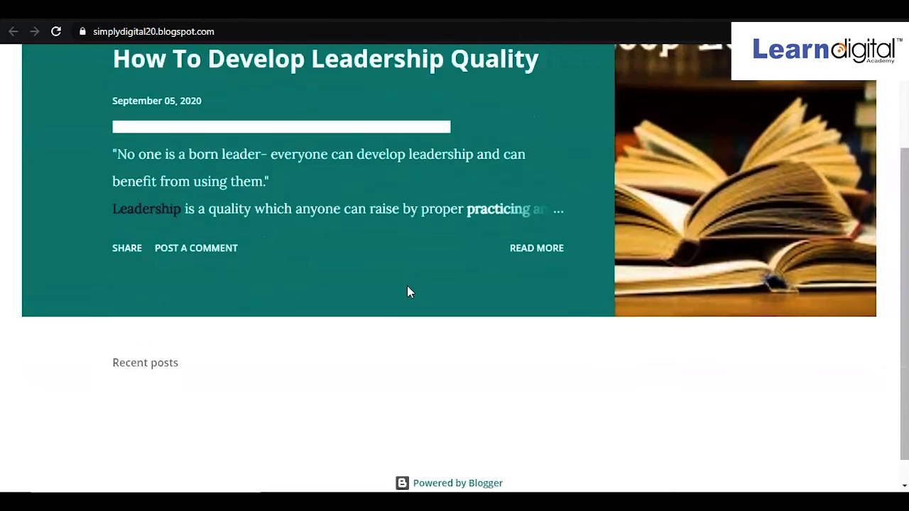
scroll(396, 400, down, 2)
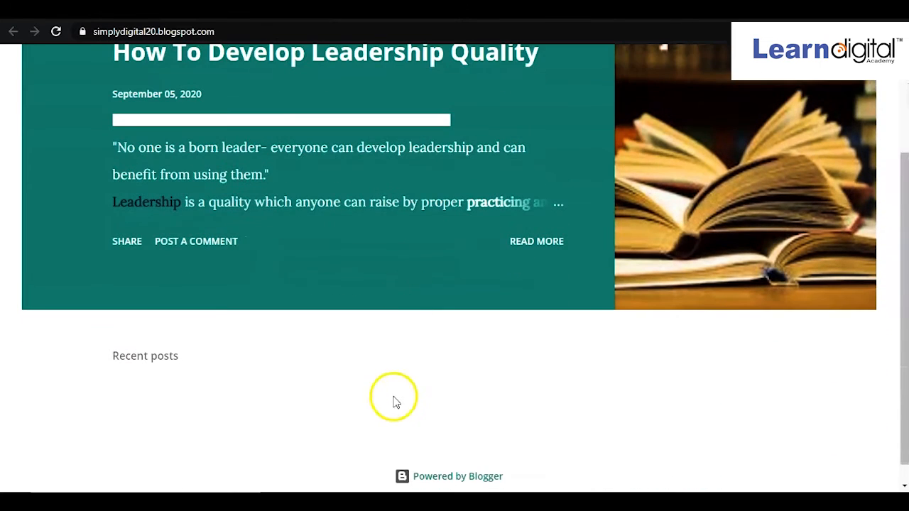
scroll(481, 419, up, 2)
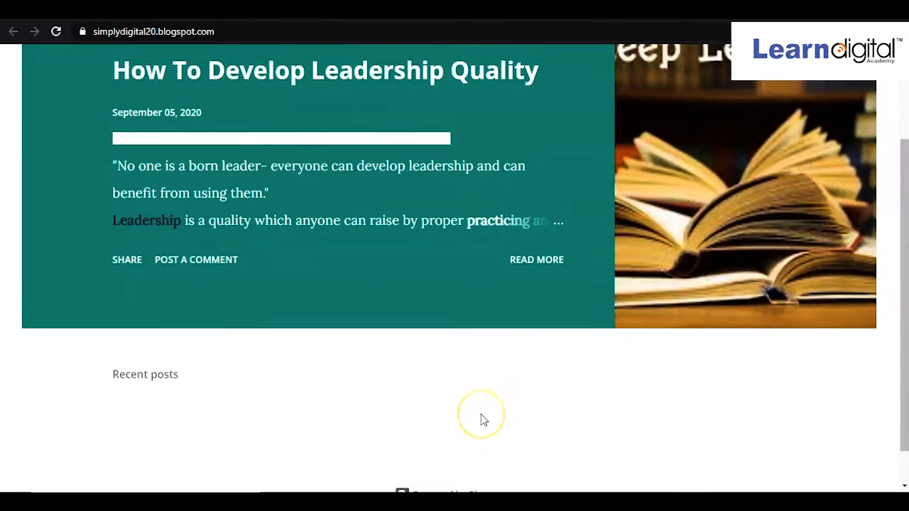
scroll(481, 420, up, 1)
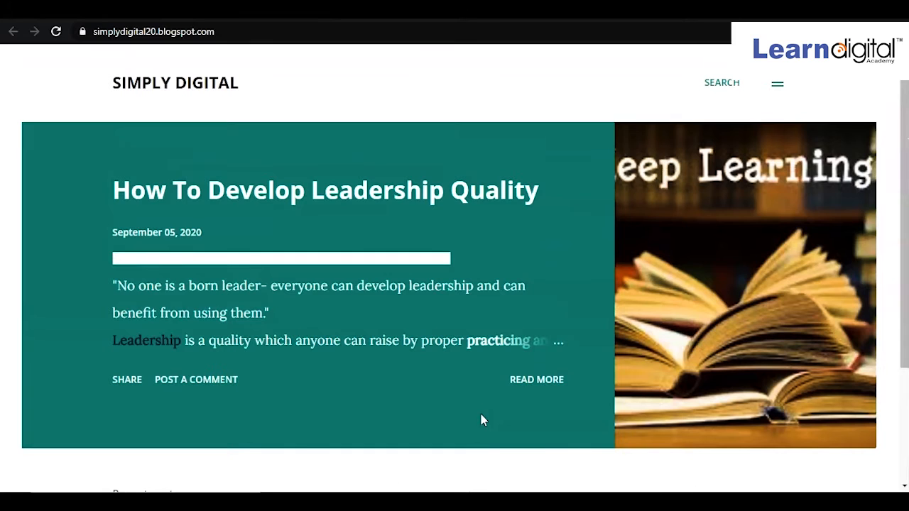
Return to the blog's dashboard, then create and publish a new page titled "Home"
click(106, 10)
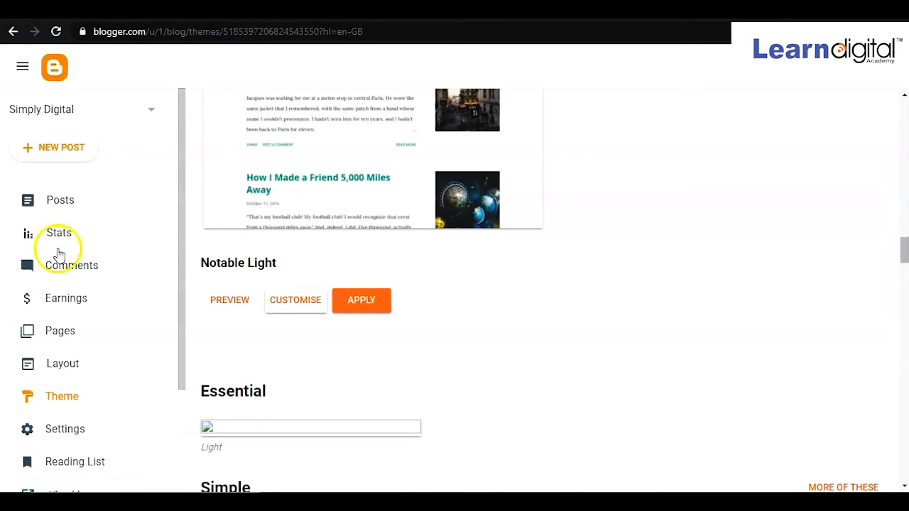
click(63, 334)
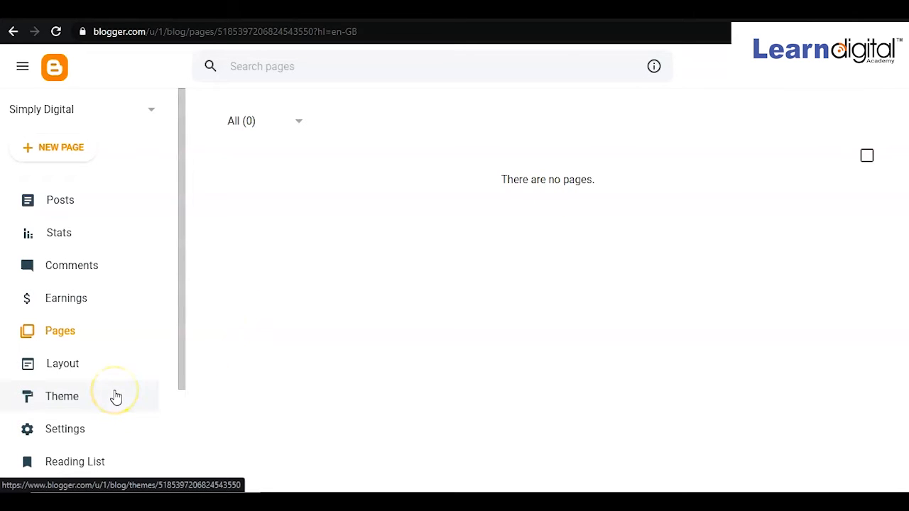
scroll(116, 397, down, 1)
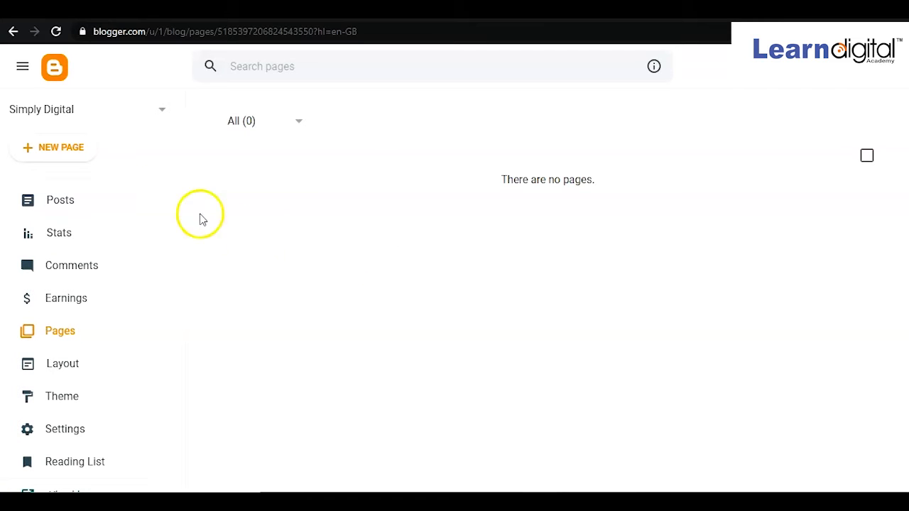
click(56, 155)
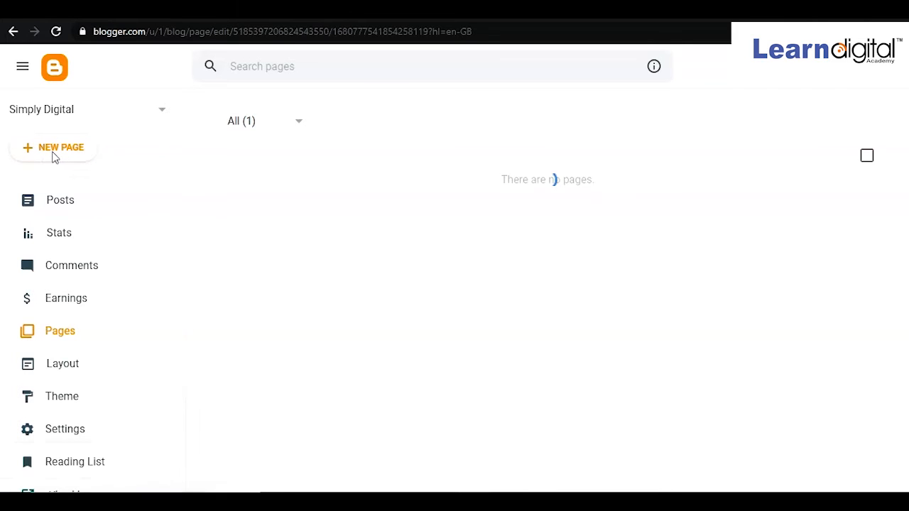
click(131, 117)
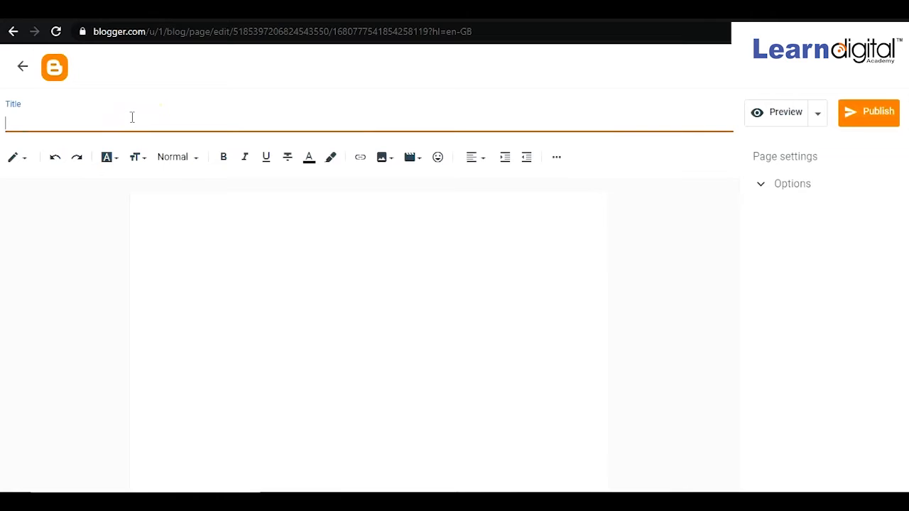
text(Home)
click(892, 110)
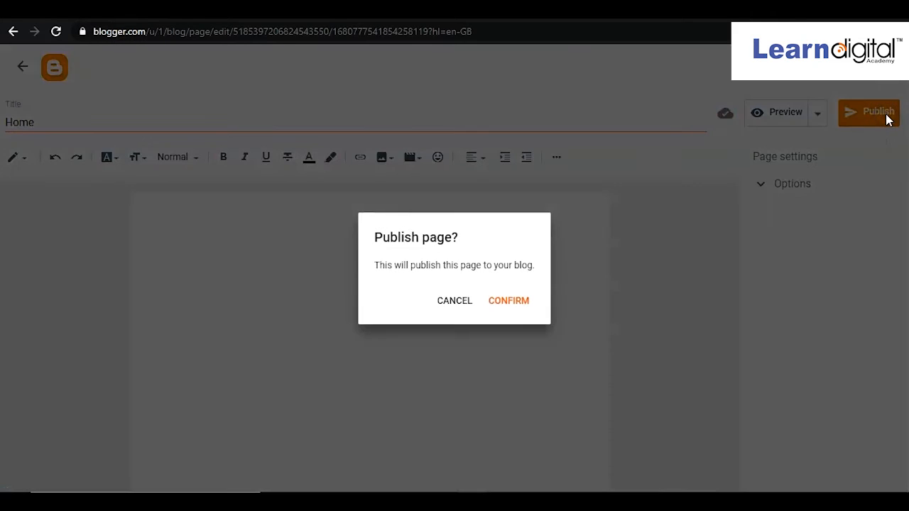
click(514, 307)
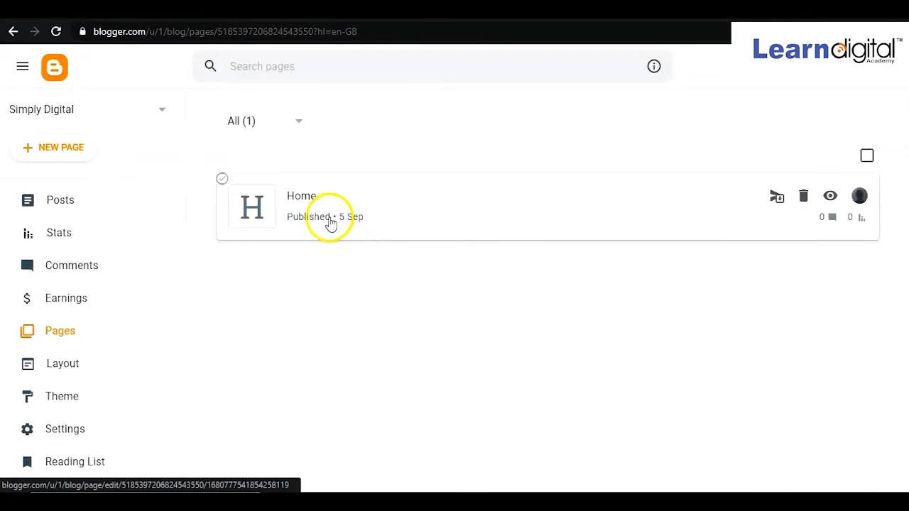
Create and publish another new page titled "About US"
click(61, 149)
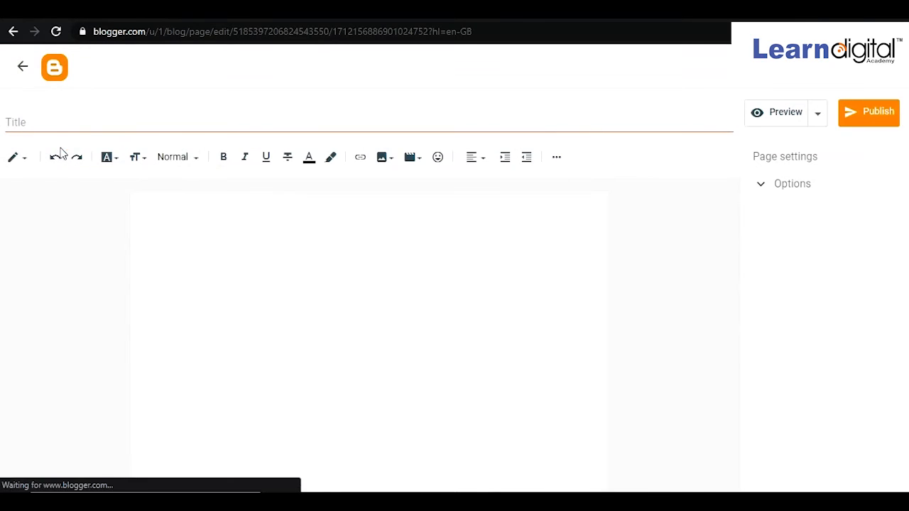
click(188, 121)
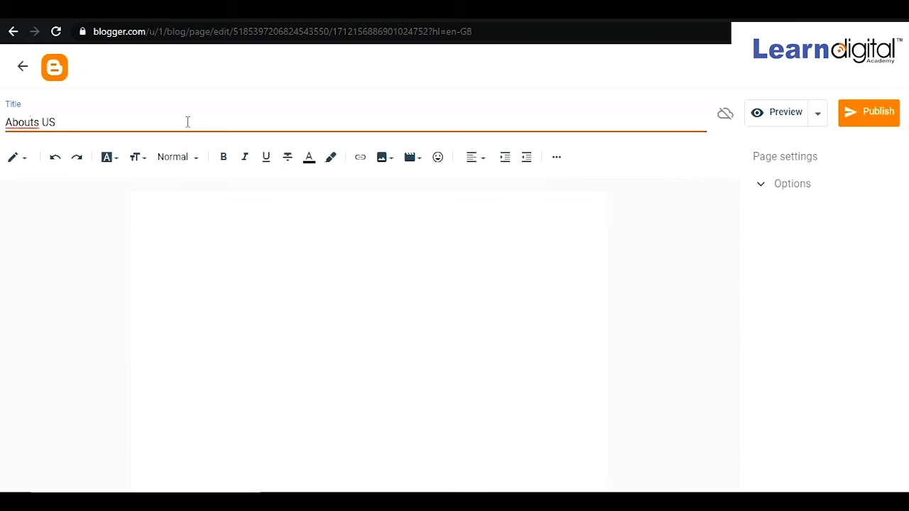
click(40, 122)
key(BackSpace)
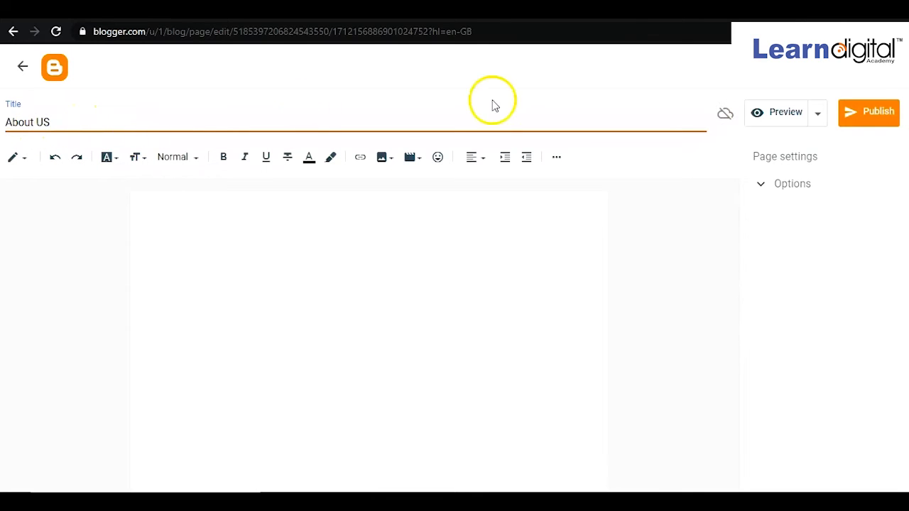
click(866, 112)
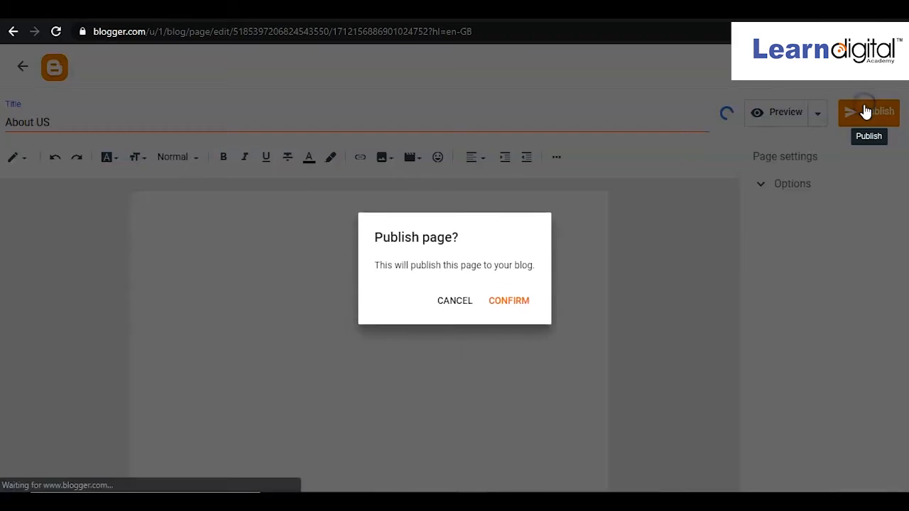
click(521, 304)
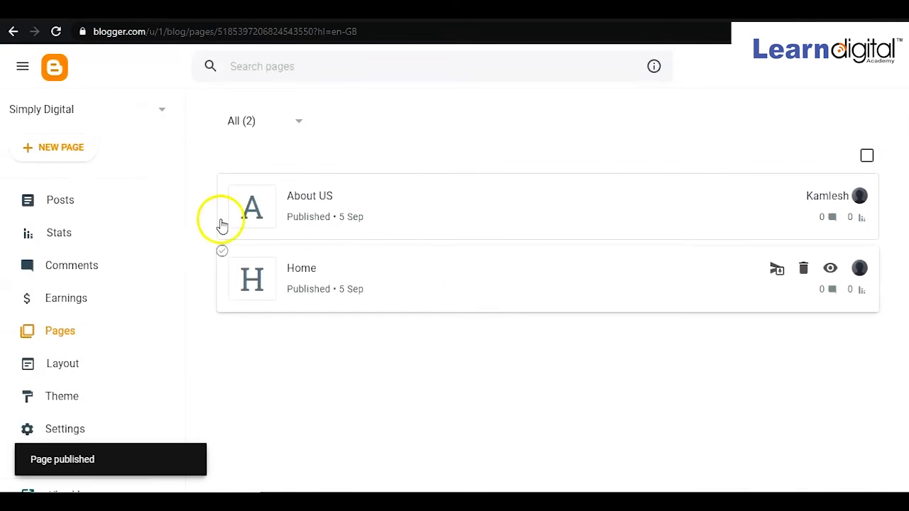
Create and publish a page titled "Contact US" with the lines "Mob. No. -" and "Address:" in its body
click(75, 152)
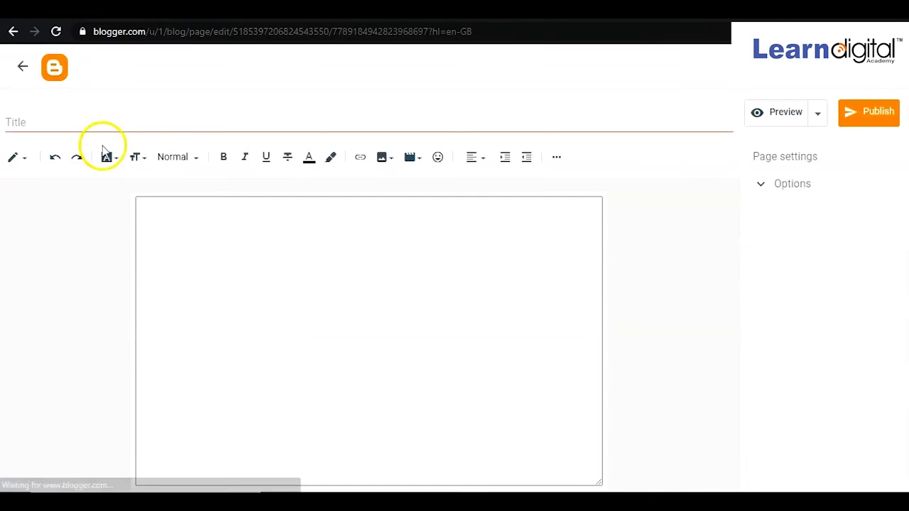
click(154, 122)
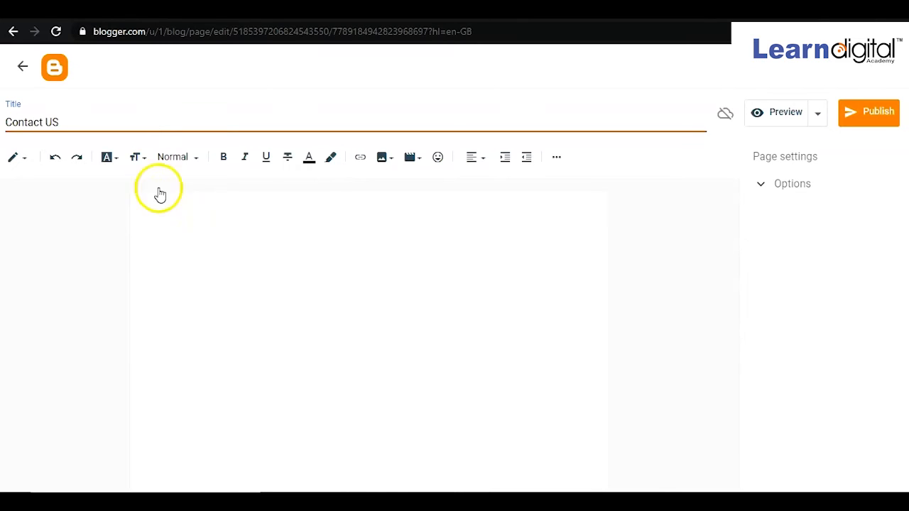
click(176, 237)
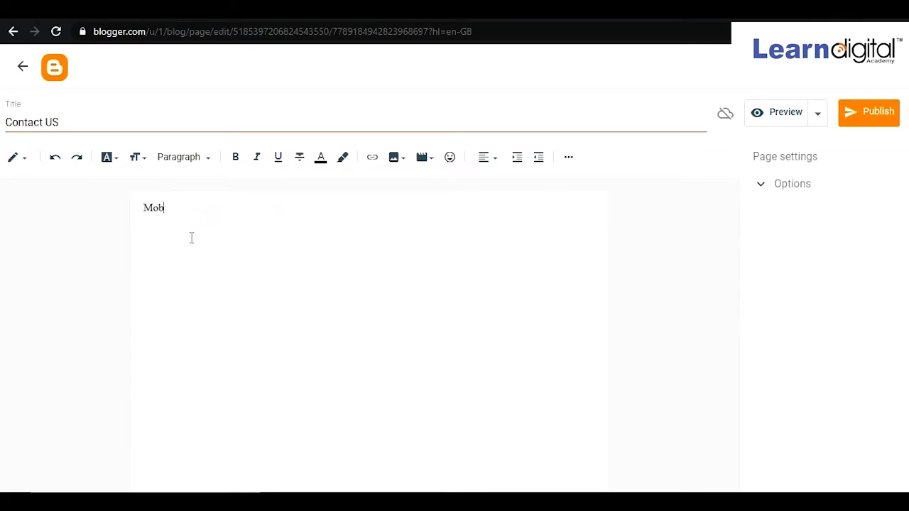
text(. No. -)
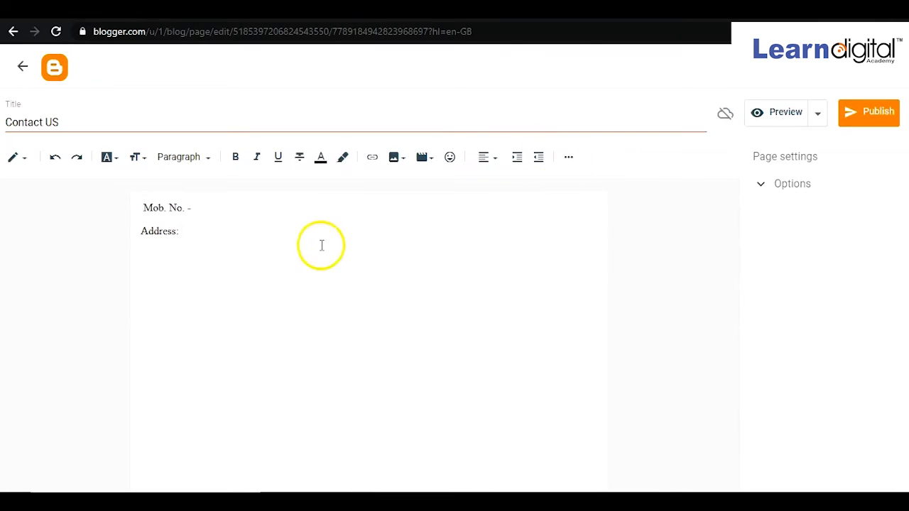
click(883, 116)
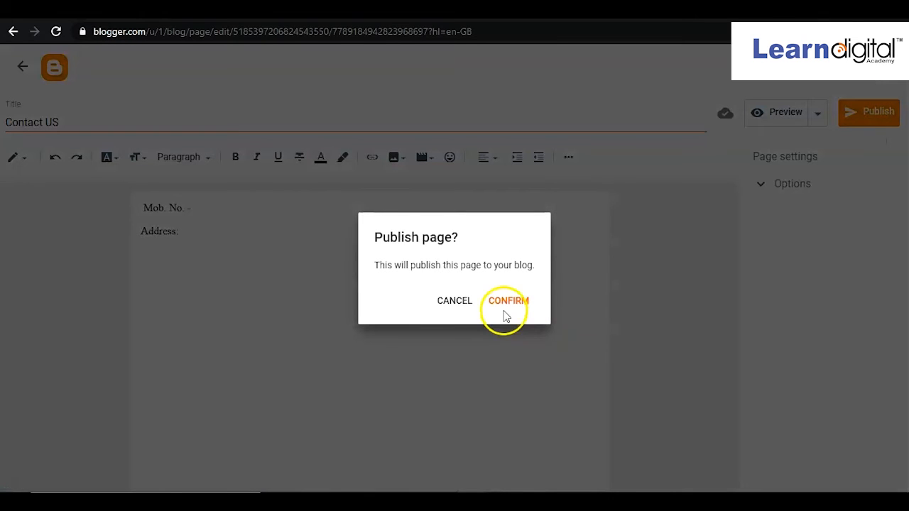
click(505, 304)
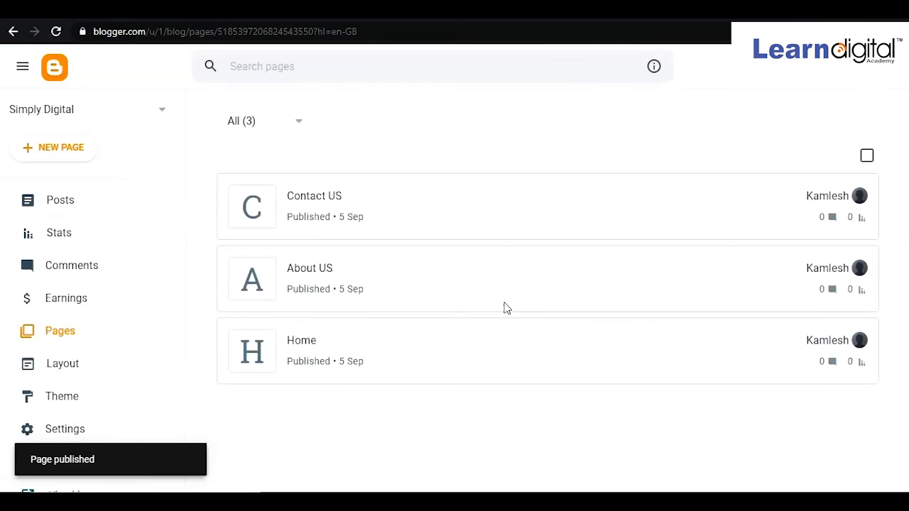
Switch to the live Simply Digital blog, reload it and check whether the published pages are shown on the home page
mouse_move(507, 308)
mouse_move(336, 328)
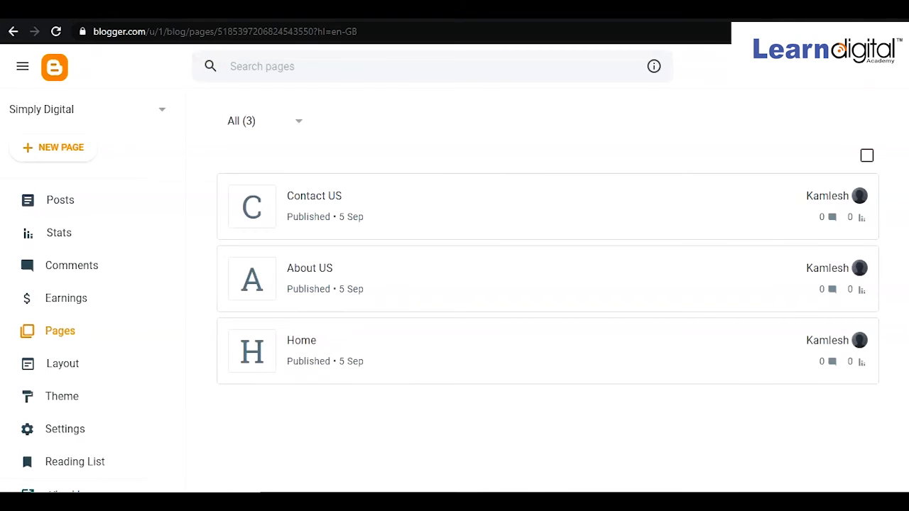
click(213, 10)
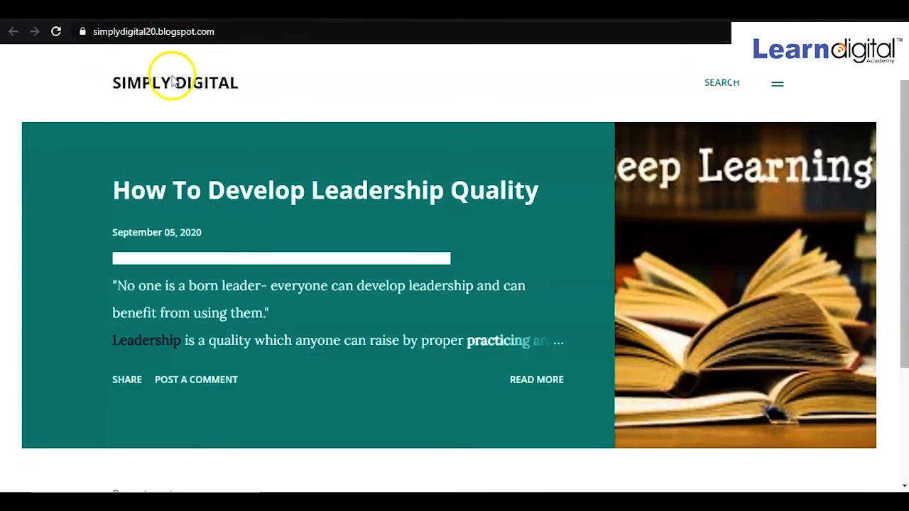
click(60, 36)
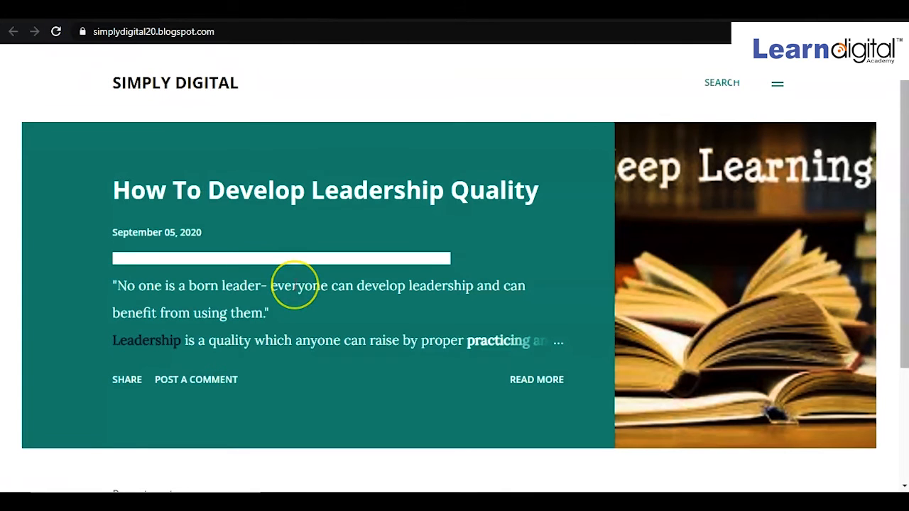
scroll(294, 284, down, 2)
scroll(294, 285, up, 2)
scroll(294, 284, down, 2)
scroll(391, 361, up, 2)
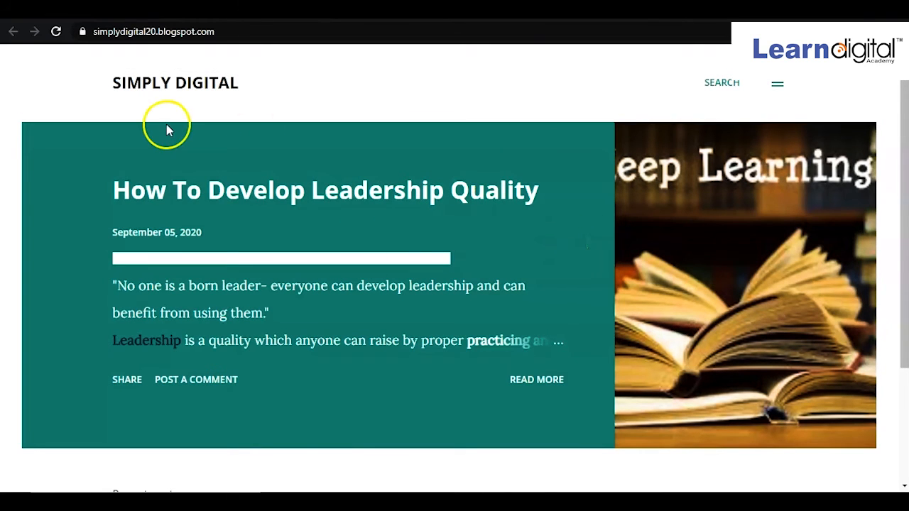
Return to the blog's dashboard, open the layout editor and choose the Pages gadget to add to the Sidebar section
key(ctrl+shift+Tab)
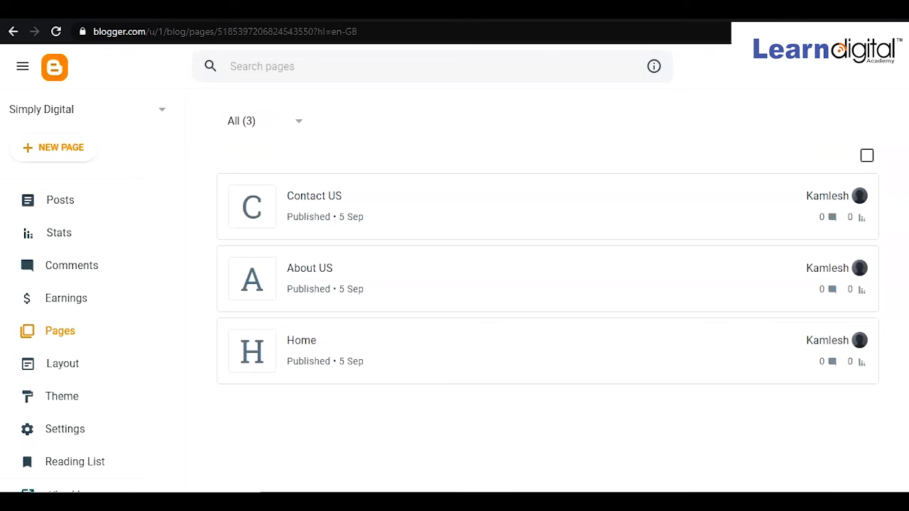
click(63, 368)
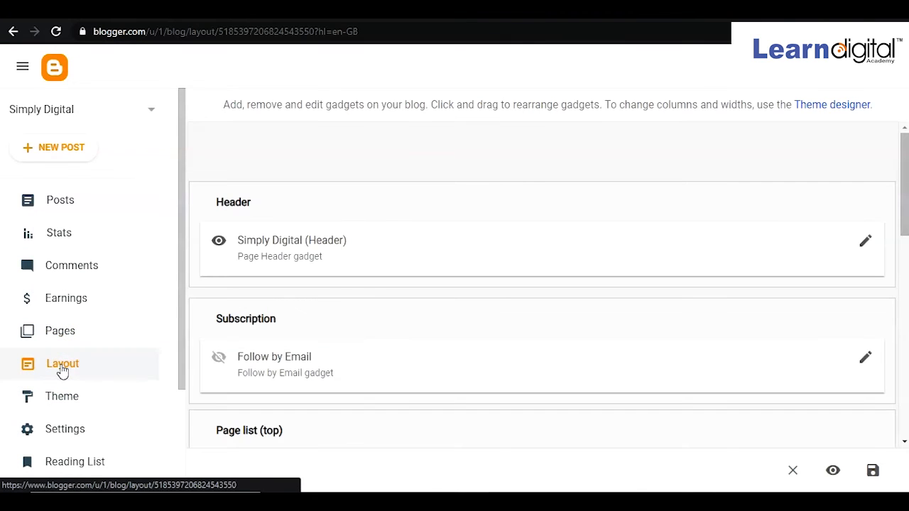
scroll(353, 315, down, 3)
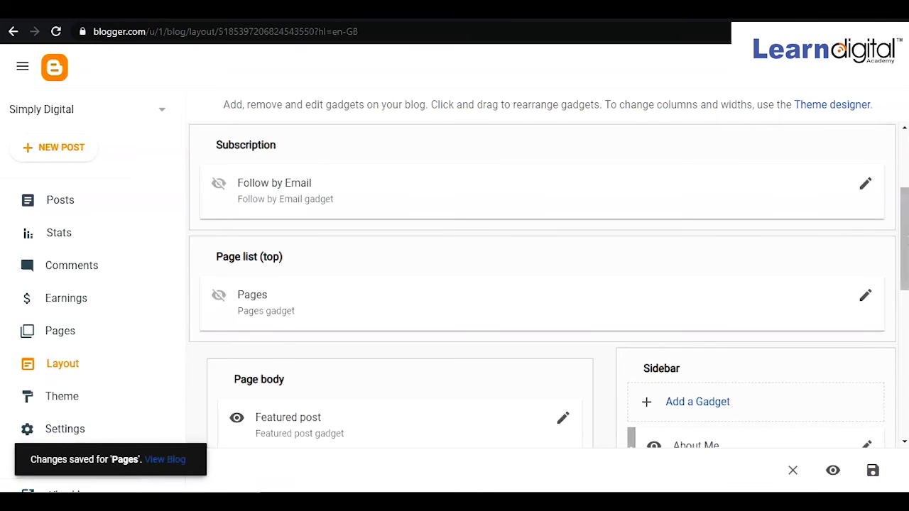
scroll(528, 387, up, 3)
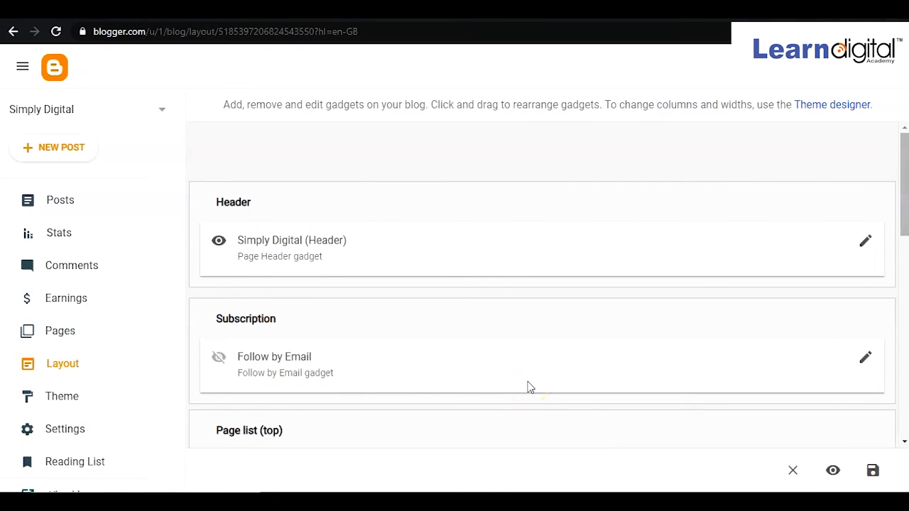
scroll(527, 405, down, 3)
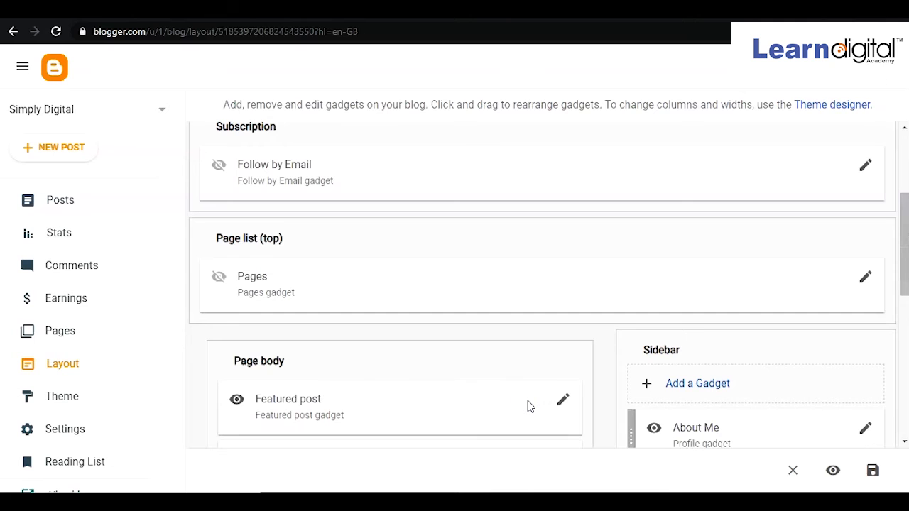
scroll(528, 405, down, 2)
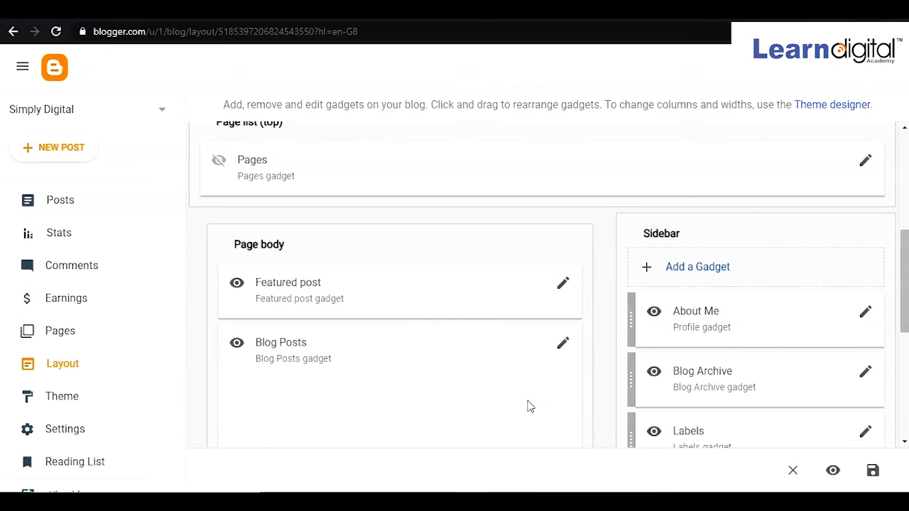
click(690, 269)
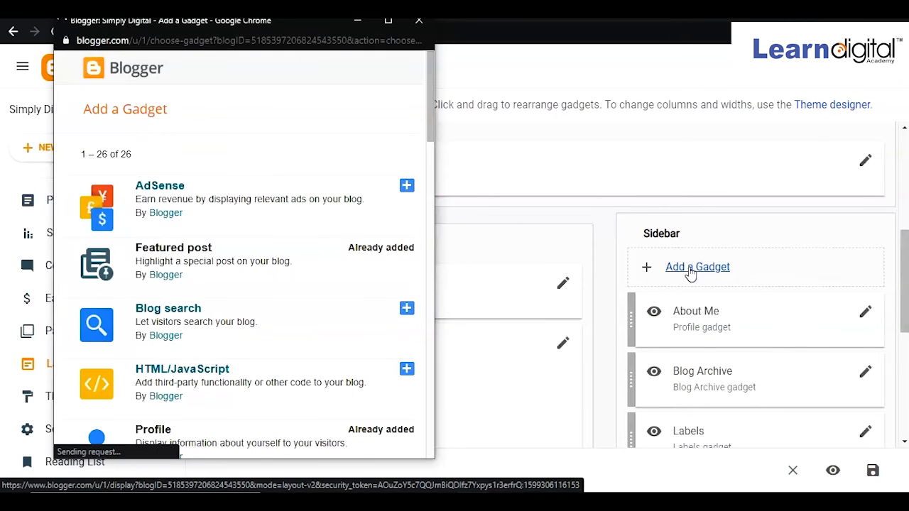
scroll(254, 316, down, 5)
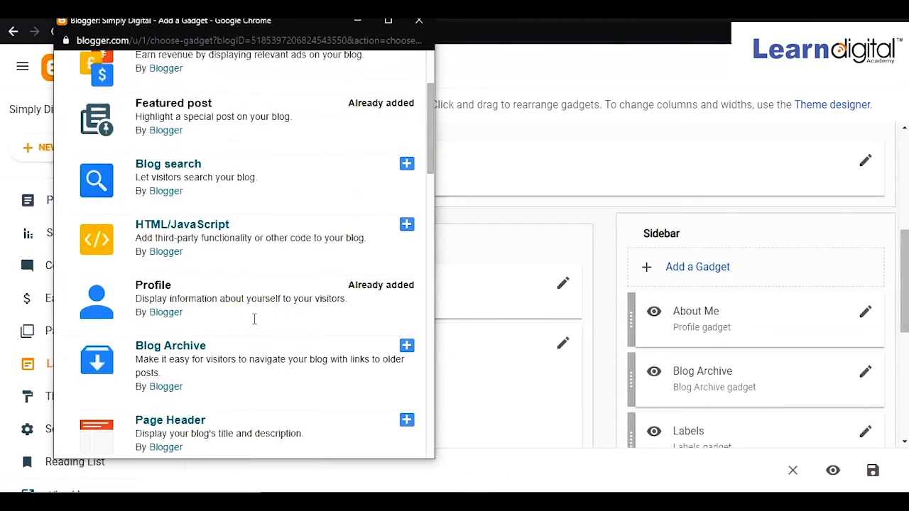
scroll(254, 319, down, 2)
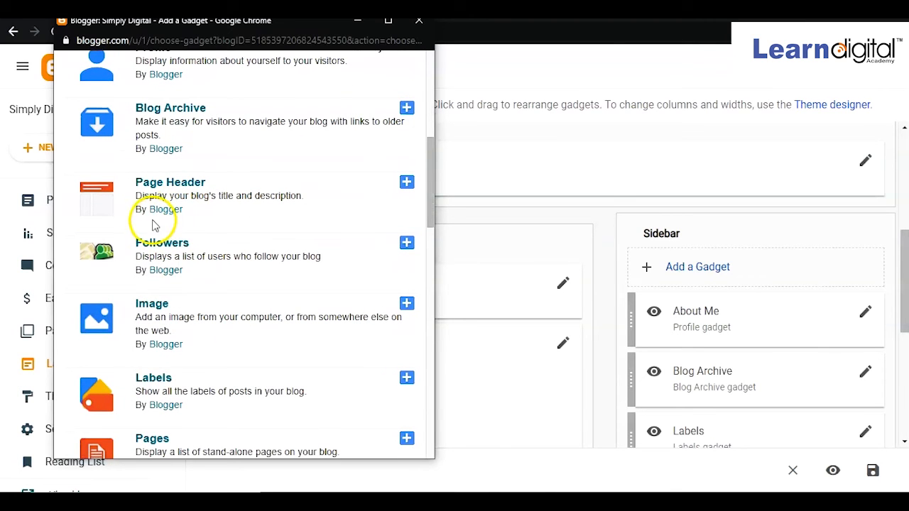
scroll(172, 451, down, 3)
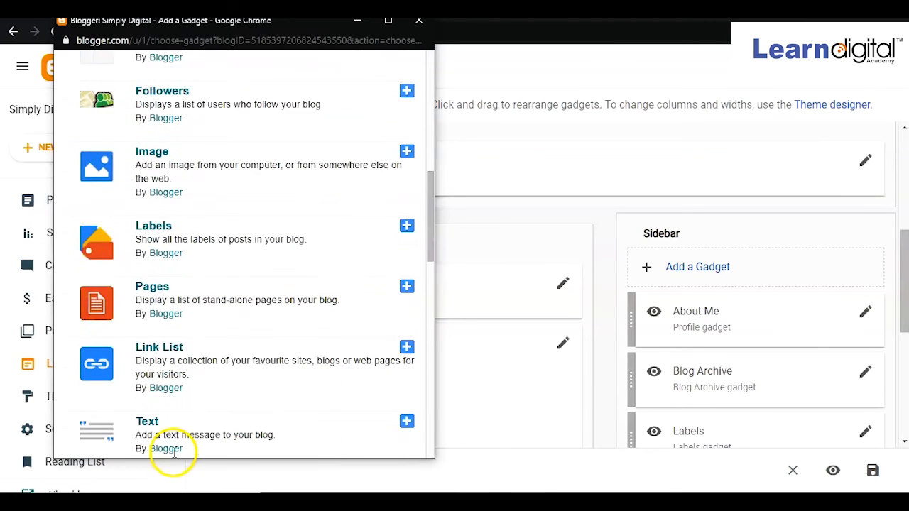
click(409, 287)
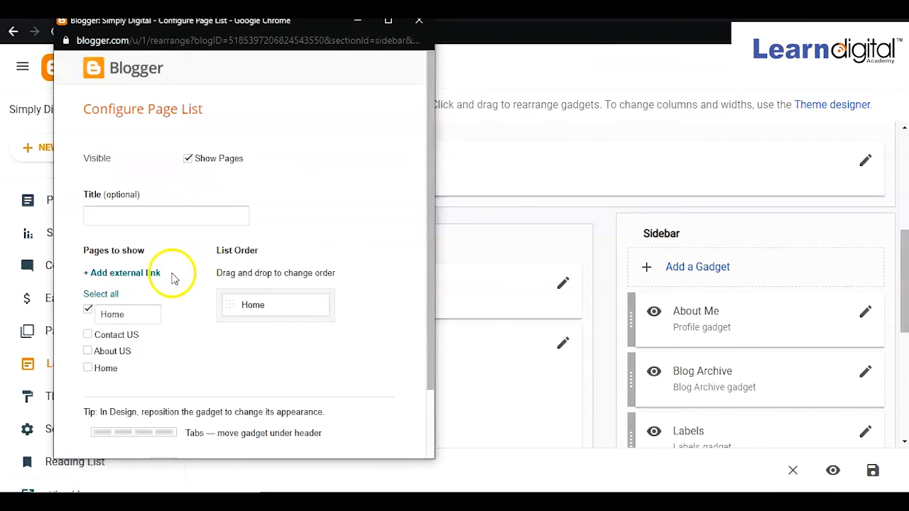
Include Contact US and About US in the page list, save the gadget and save the layout arrangement
click(88, 335)
click(88, 352)
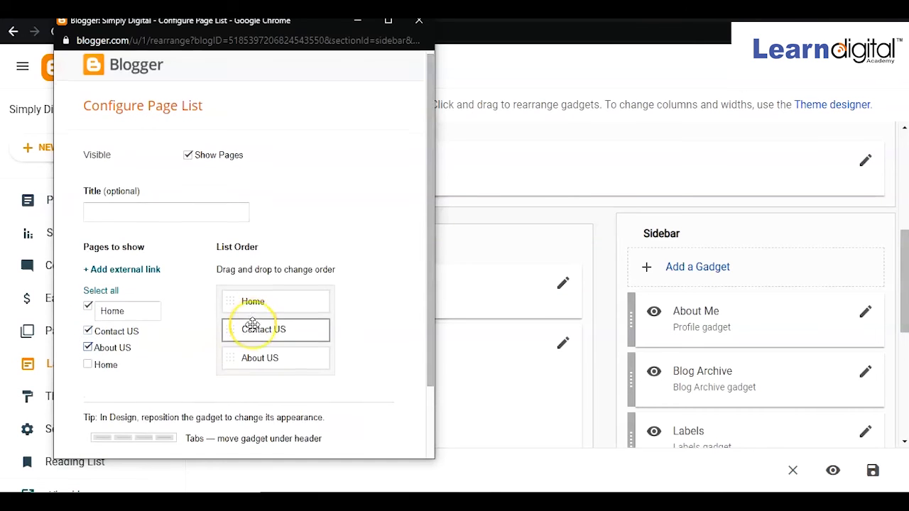
scroll(249, 324, down, 2)
click(110, 428)
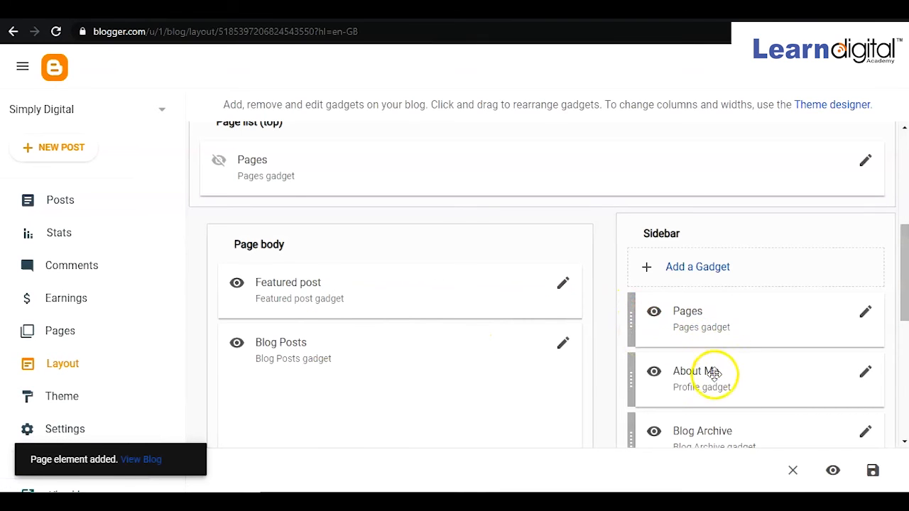
scroll(715, 412, down, 2)
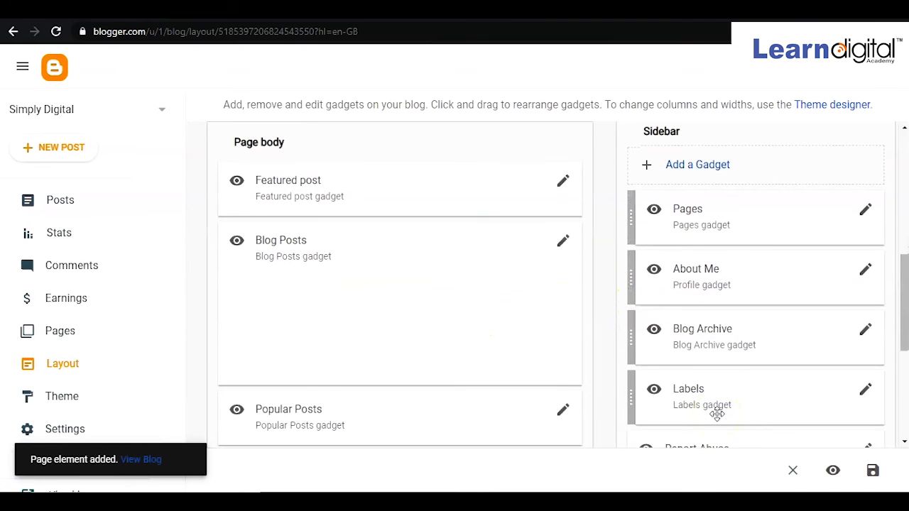
scroll(717, 414, up, 3)
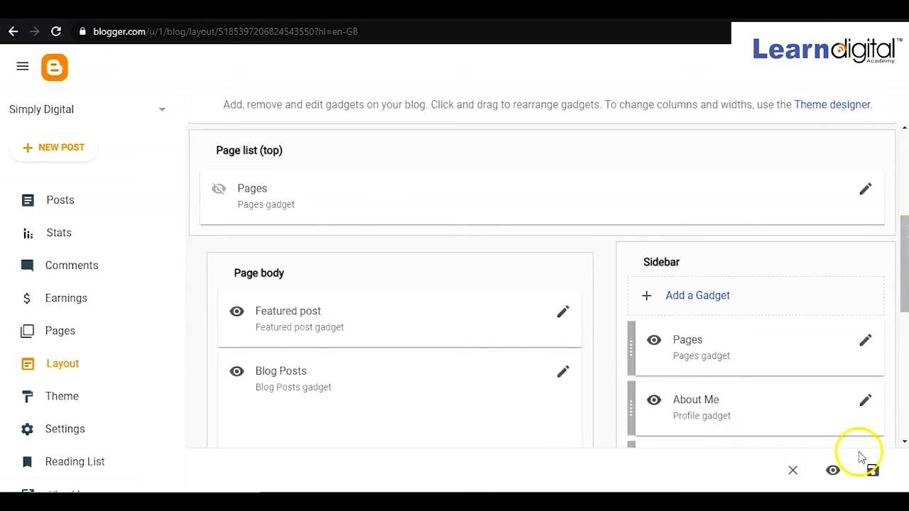
click(874, 472)
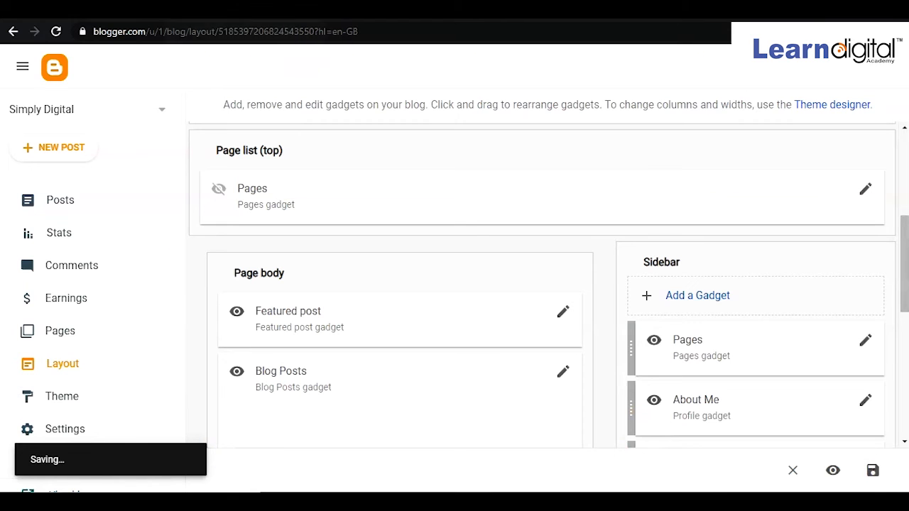
Switch to the live blog, reload it and open its sidebar menu to check the page links
click(163, 10)
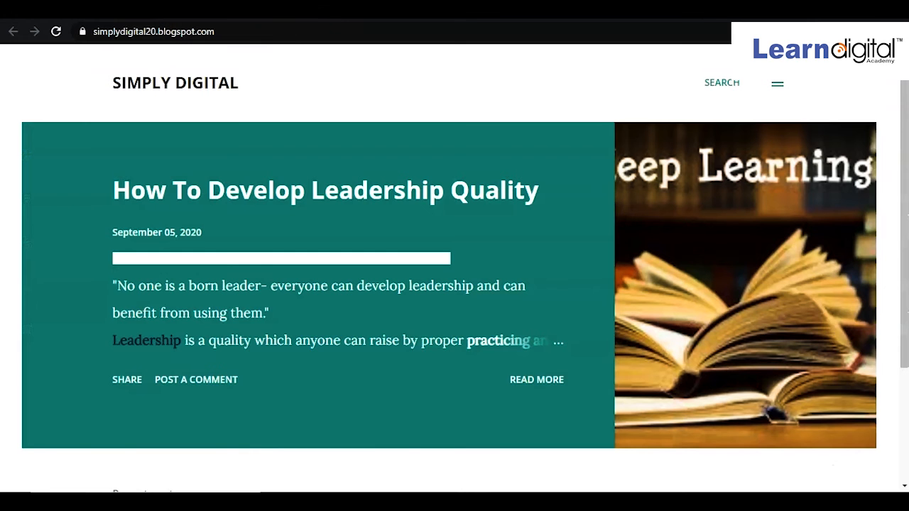
click(58, 31)
click(777, 85)
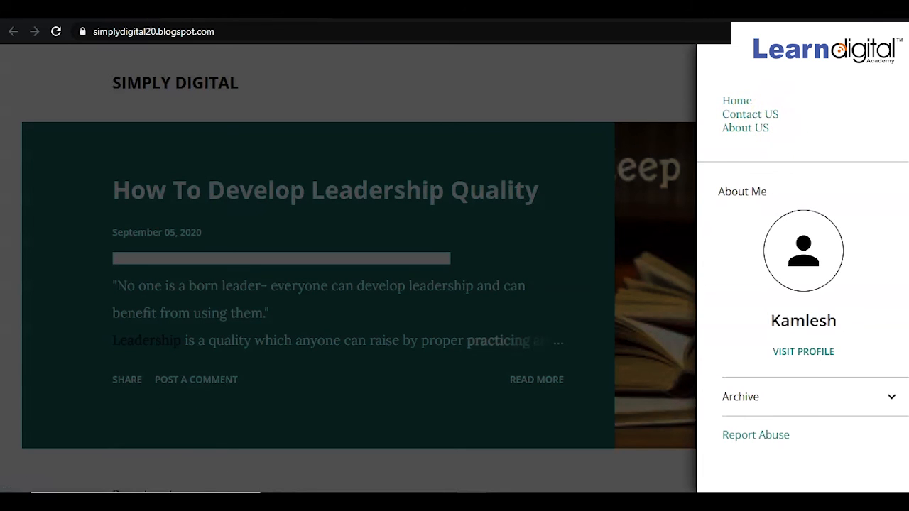
Follow the Contact US link and examine that page's heading, body text and comments area
click(746, 118)
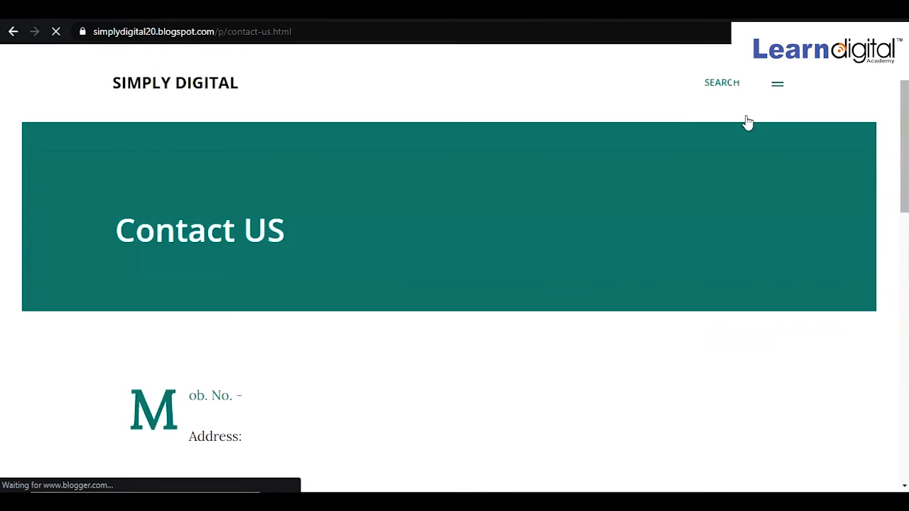
scroll(318, 346, down, 4)
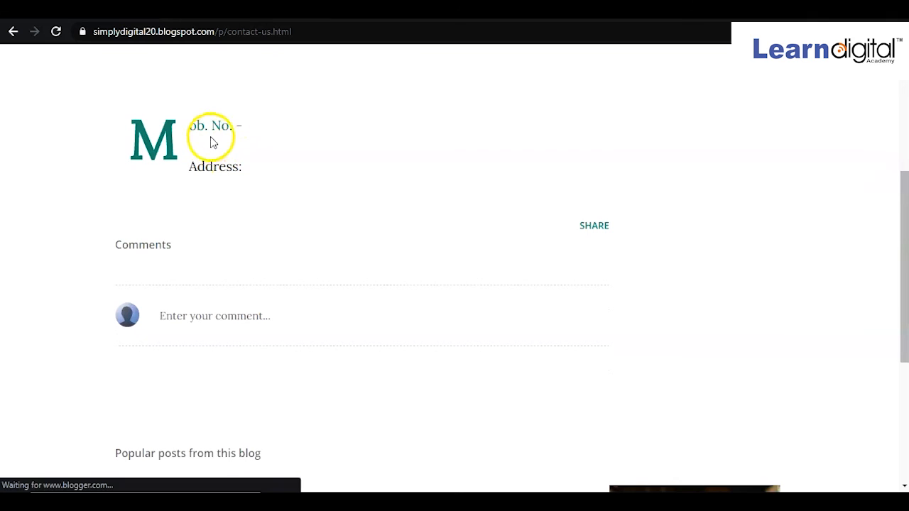
scroll(237, 188, up, 3)
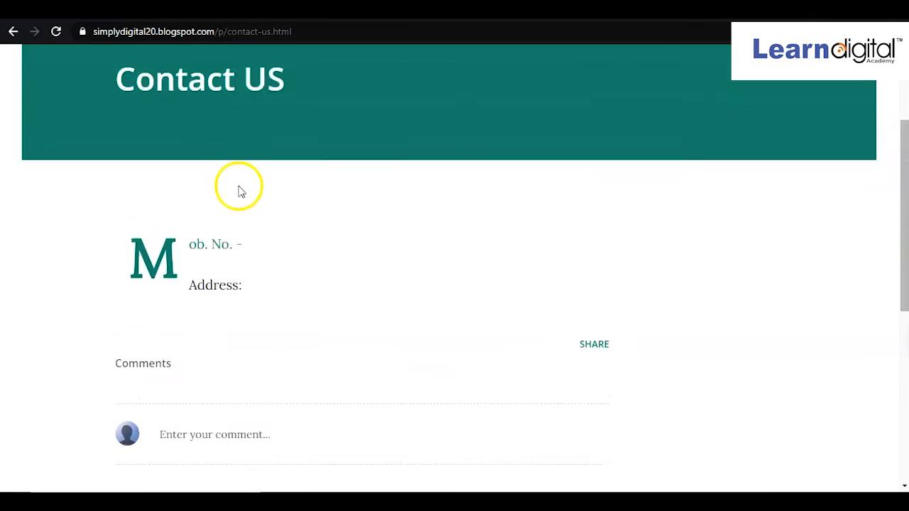
scroll(241, 188, down, 1)
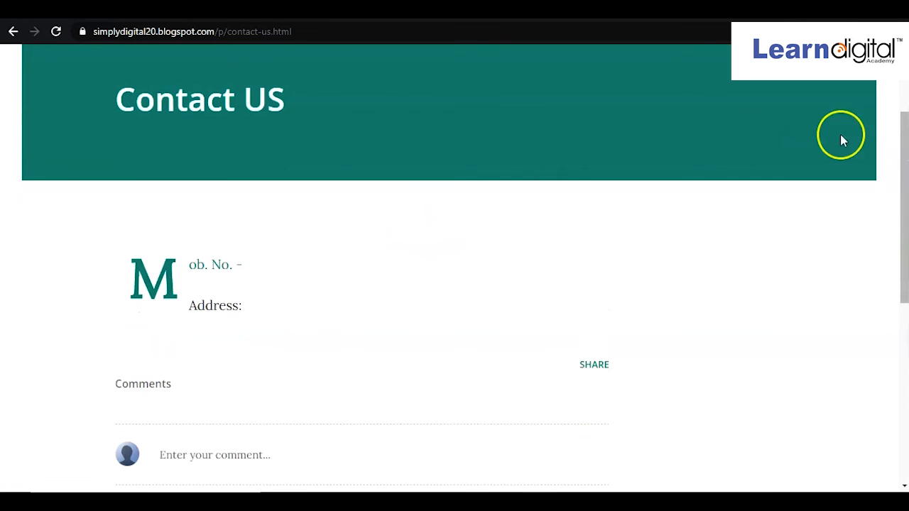
scroll(905, 84, up, 2)
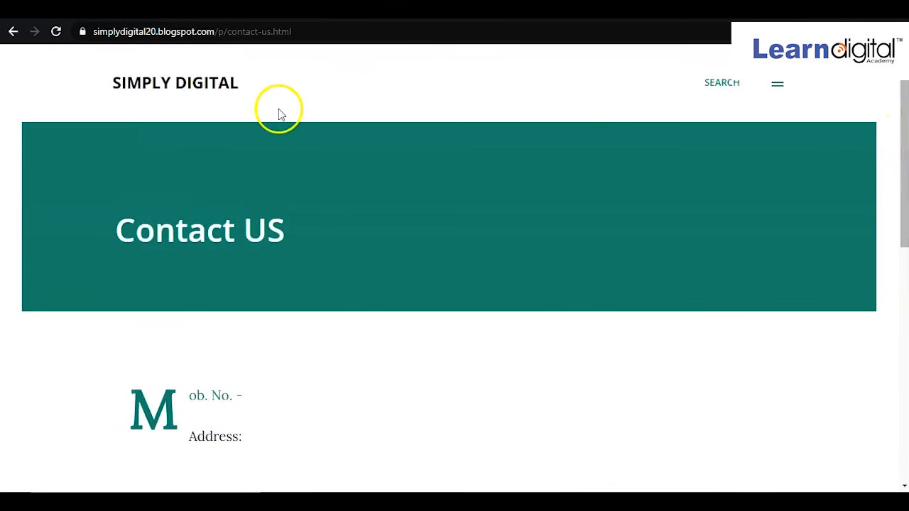
Return to the blog's dashboard and open its list of posts
click(199, 89)
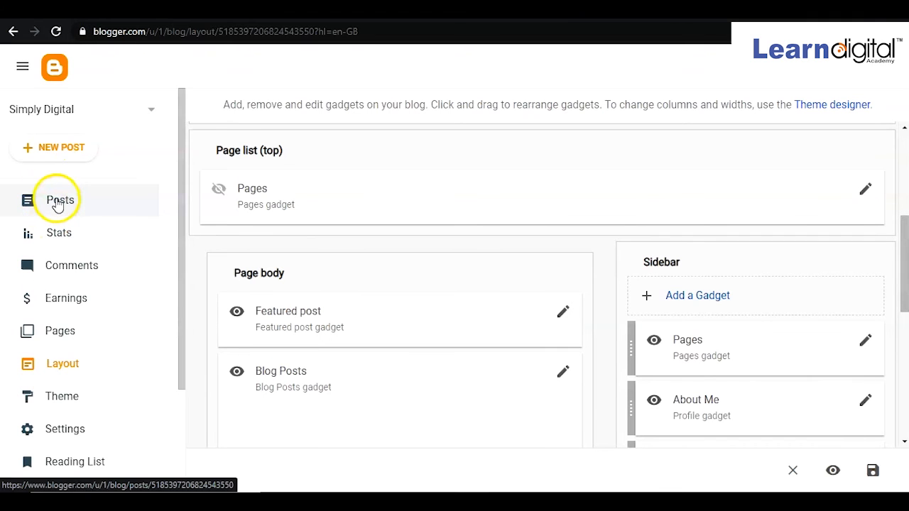
click(58, 202)
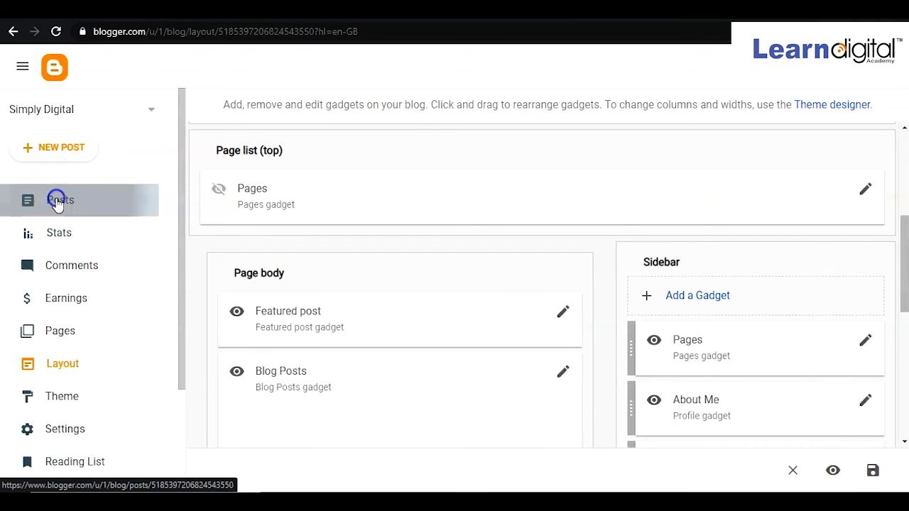